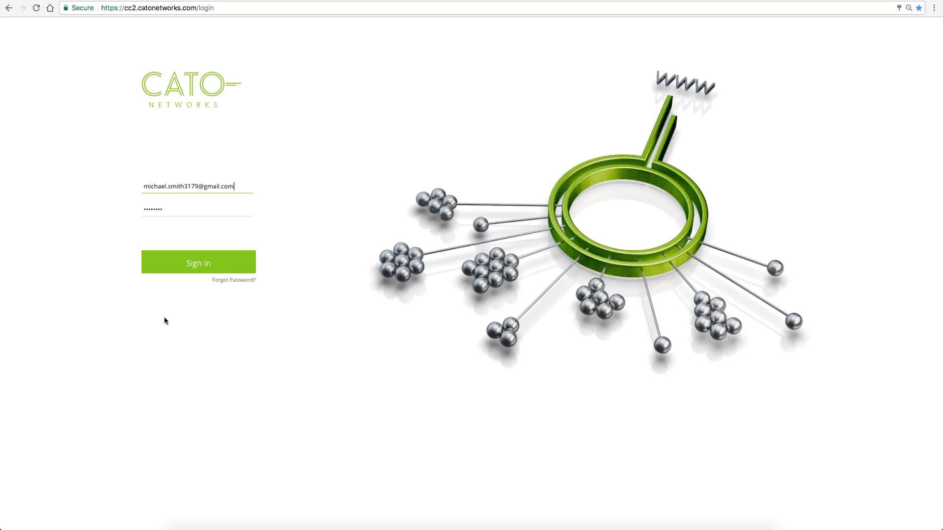
# Sign in to the Cato management console with the account e-mail and password.
pyautogui.click(192, 266)
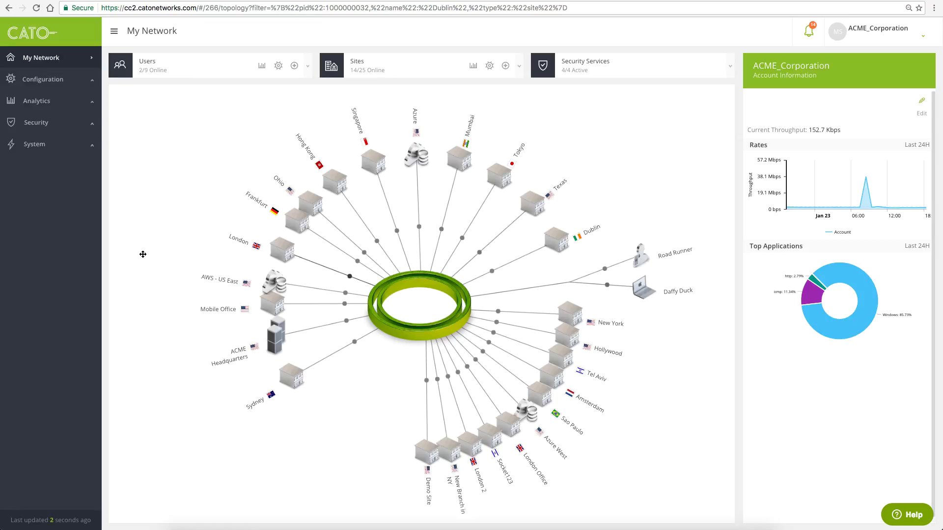
# Show the Dublin site's details from the topology map and expand its analytics options.
pyautogui.click(557, 241)
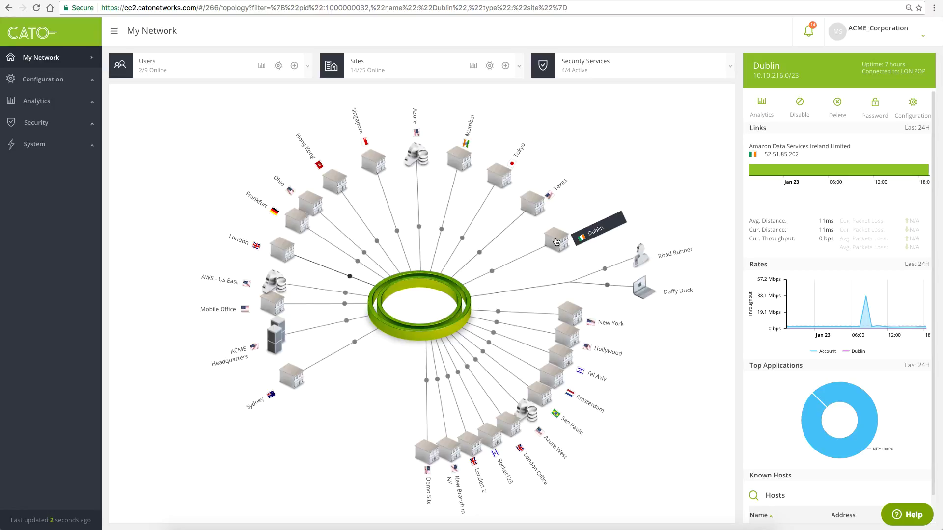
pyautogui.click(761, 104)
# Open Dublin's Networking analytics and review the WAN link, throughput, packet loss and distance charts.
pyautogui.click(763, 142)
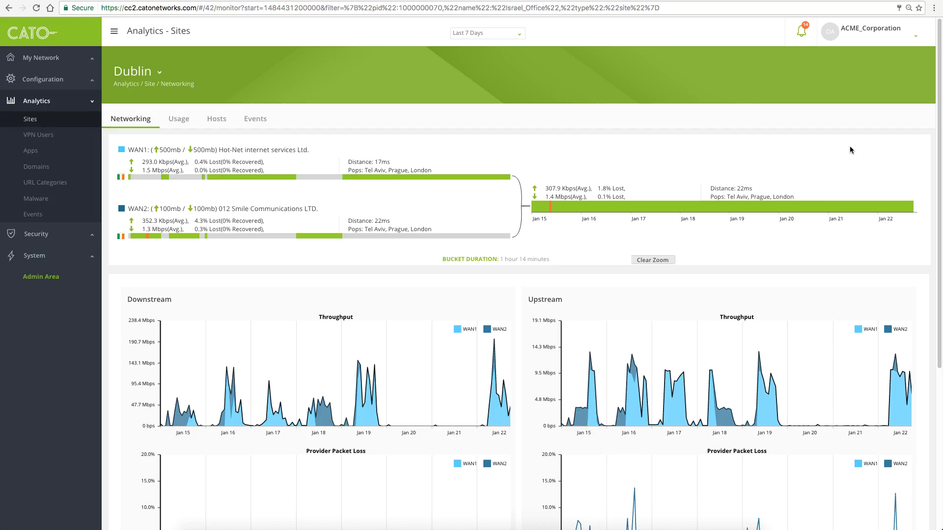
pyautogui.scroll(-2, 849, 146)
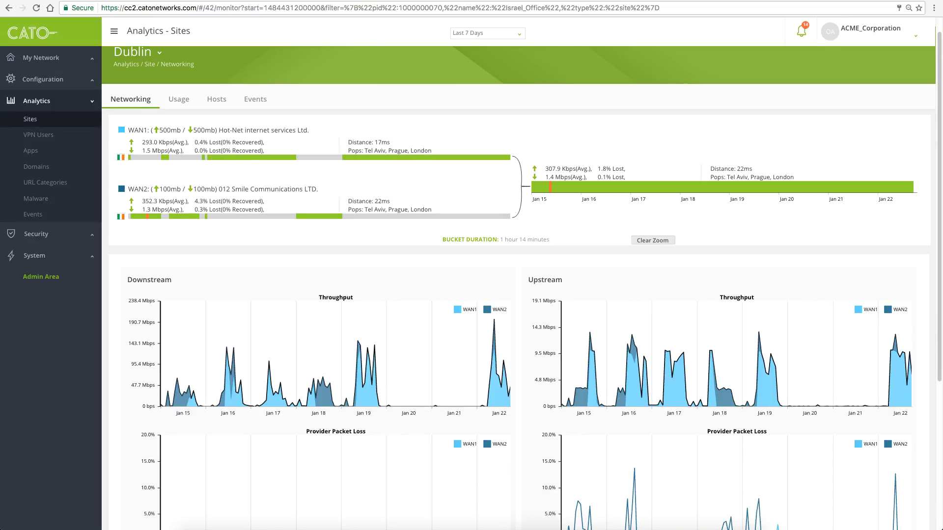
pyautogui.scroll(-5, 521, 274)
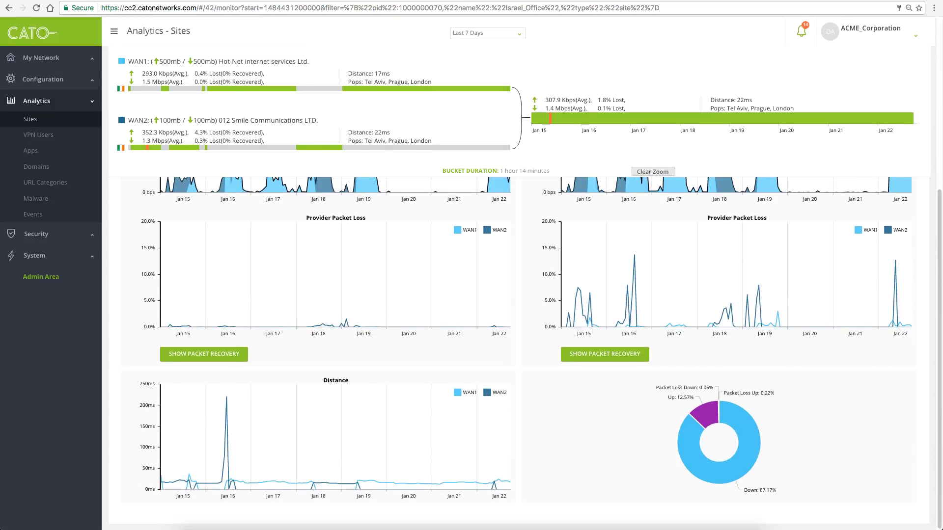
pyautogui.scroll(5, 521, 324)
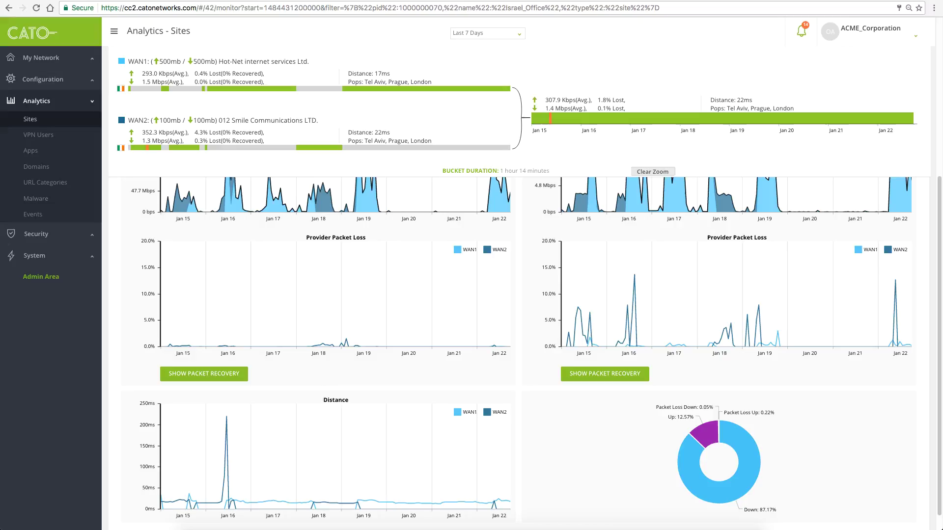
pyautogui.scroll(1, 521, 324)
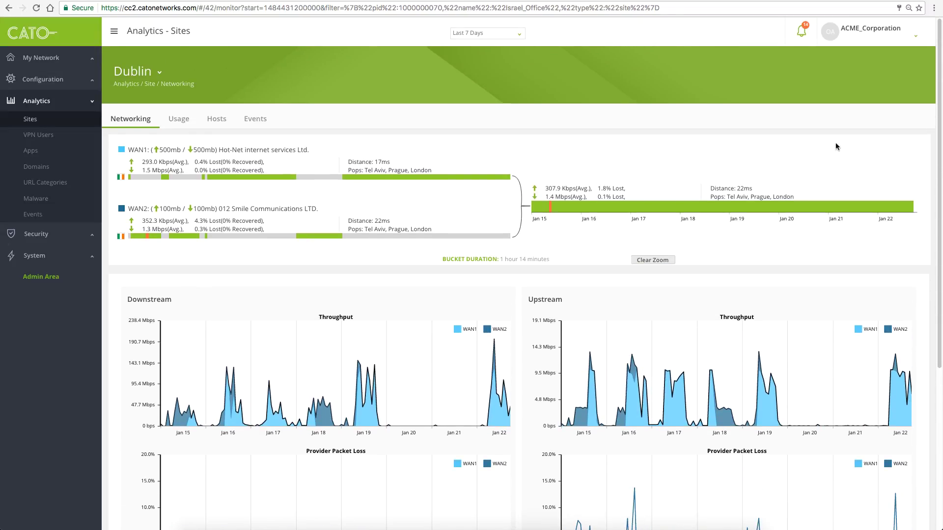
# Show Dublin's Usage analytics and zoom the Network chart to Jan 15, 8:47 AM–7:57 PM.
pyautogui.click(174, 119)
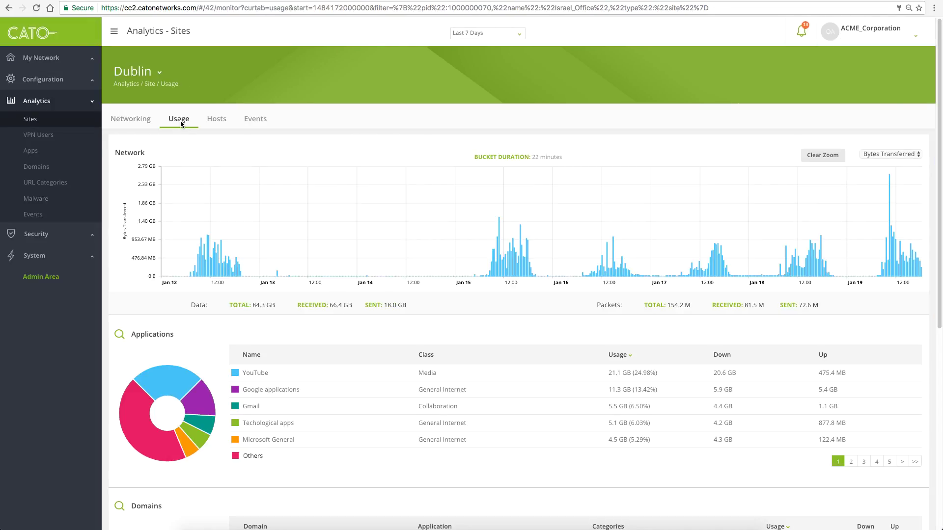
pyautogui.scroll(-4, 180, 119)
pyautogui.scroll(-1, 521, 275)
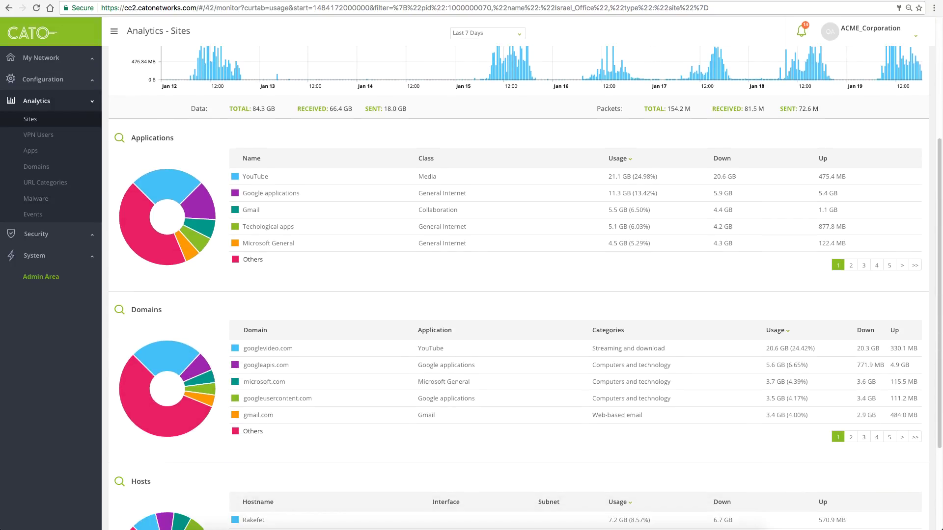
pyautogui.scroll(-1, 521, 288)
pyautogui.scroll(5, 521, 288)
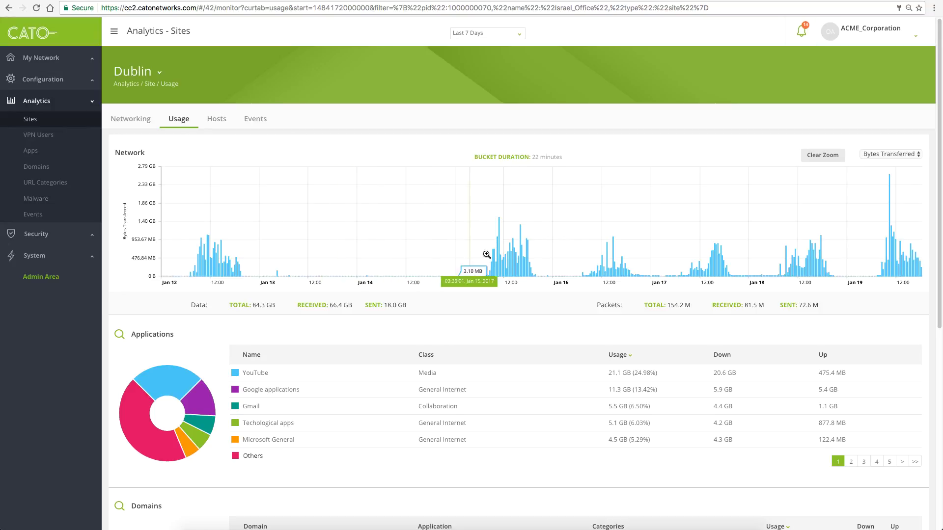
pyautogui.moveTo(491, 260); pyautogui.dragTo(536, 270)
pyautogui.scroll(-4, 508, 268)
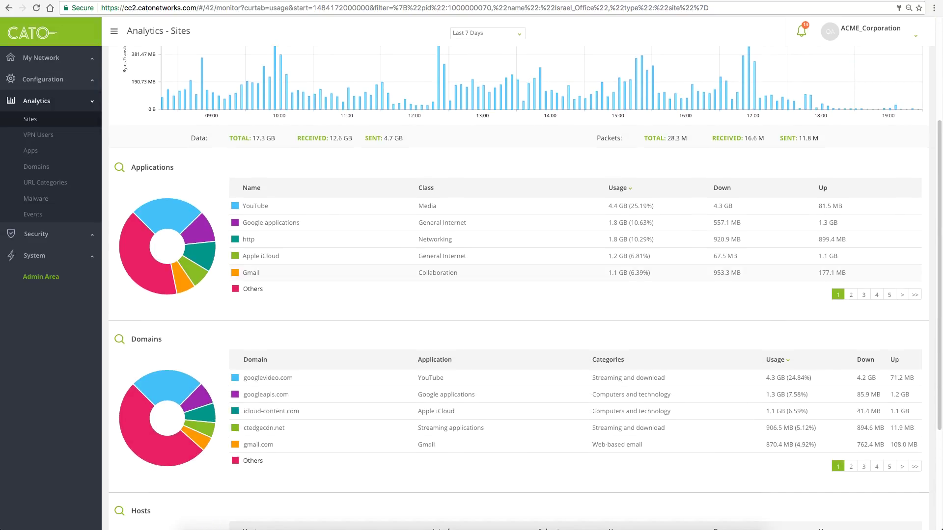
pyautogui.scroll(4, 507, 268)
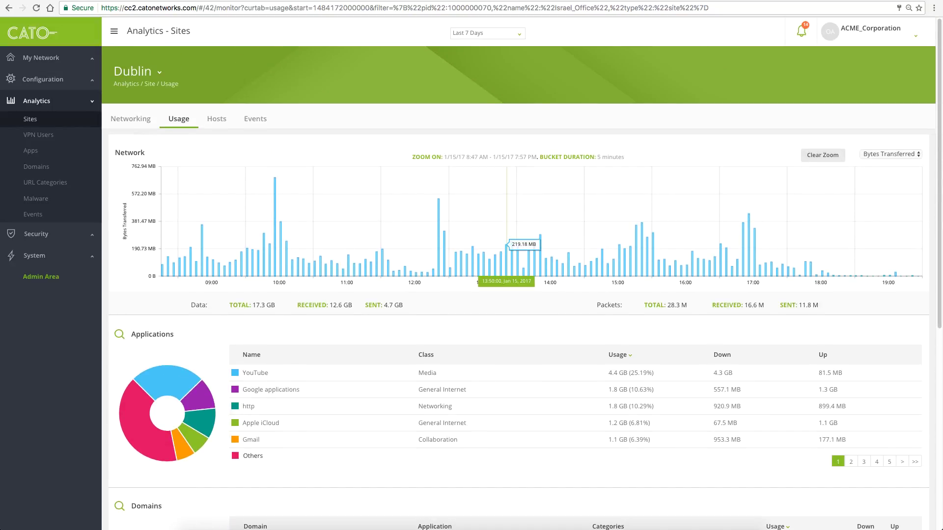
# Switch to Dublin's Events log showing blocked URL Filtering events.
pyautogui.click(254, 120)
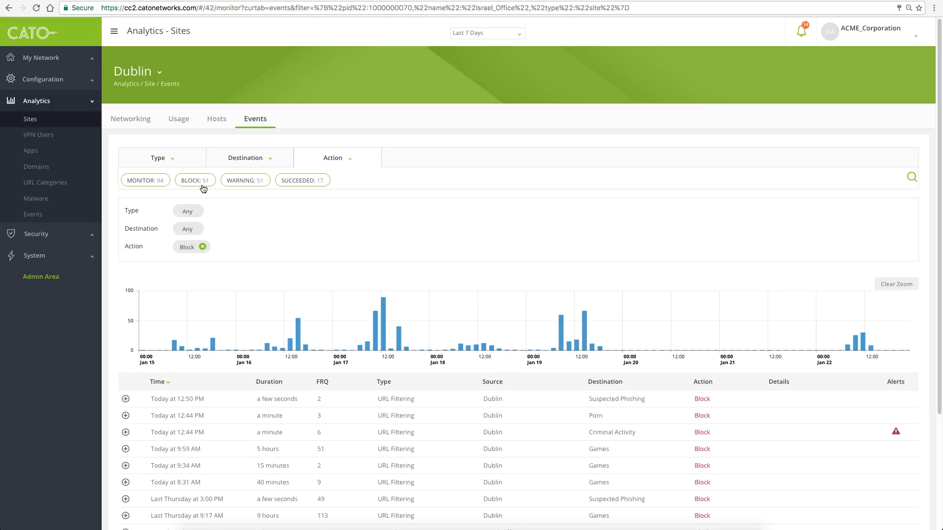
# In the WAN Firewall, add an allow-connection rule with the New York site as source.
pyautogui.click(68, 241)
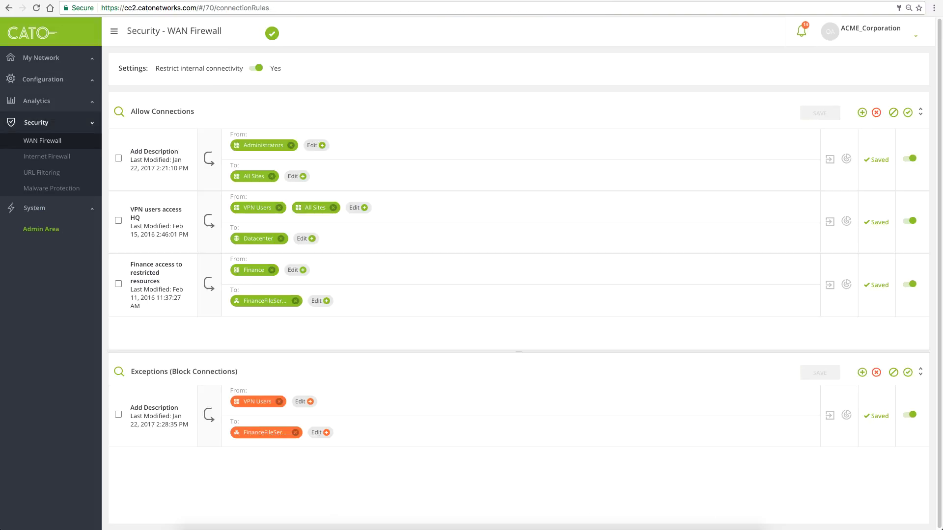
pyautogui.click(862, 113)
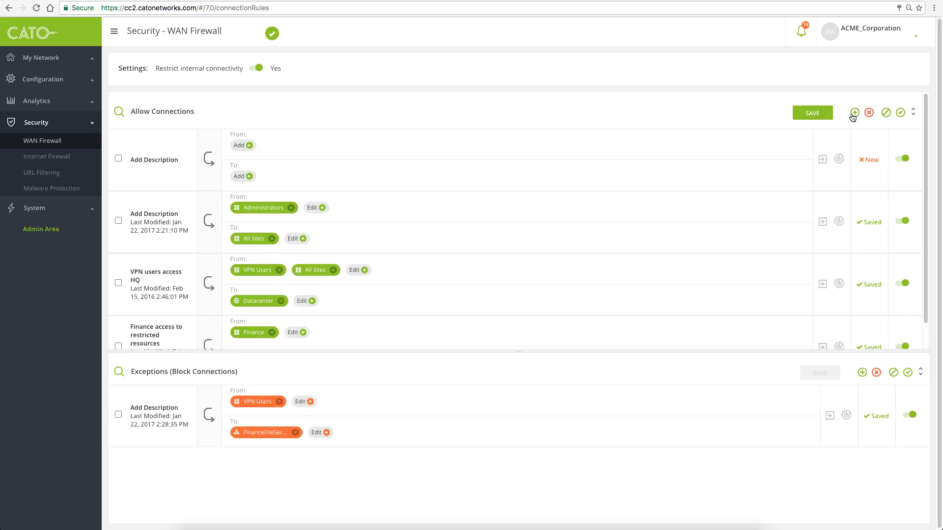
pyautogui.click(248, 146)
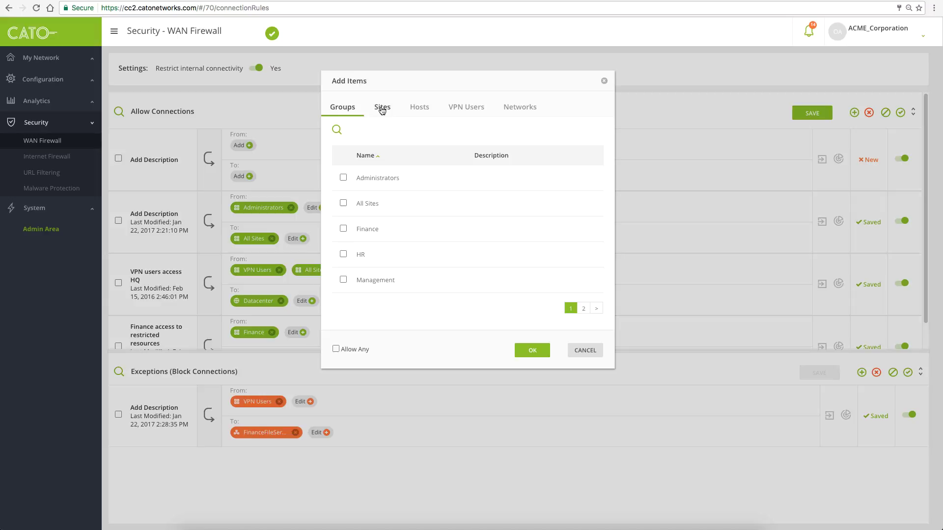
pyautogui.click(382, 109)
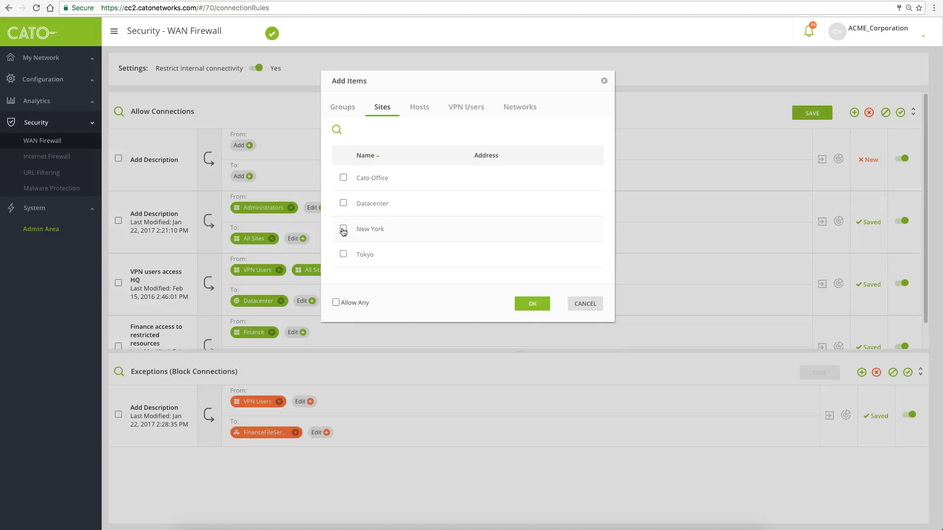
pyautogui.click(343, 232)
pyautogui.click(522, 303)
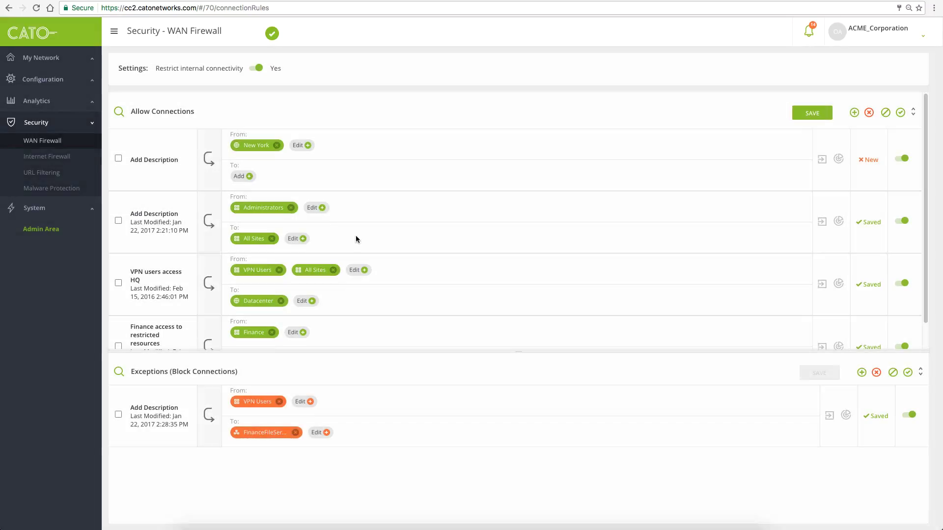
# Set Tokyo as destination, make the rule bidirectional, save it, and go to Internet Firewall.
pyautogui.click(250, 175)
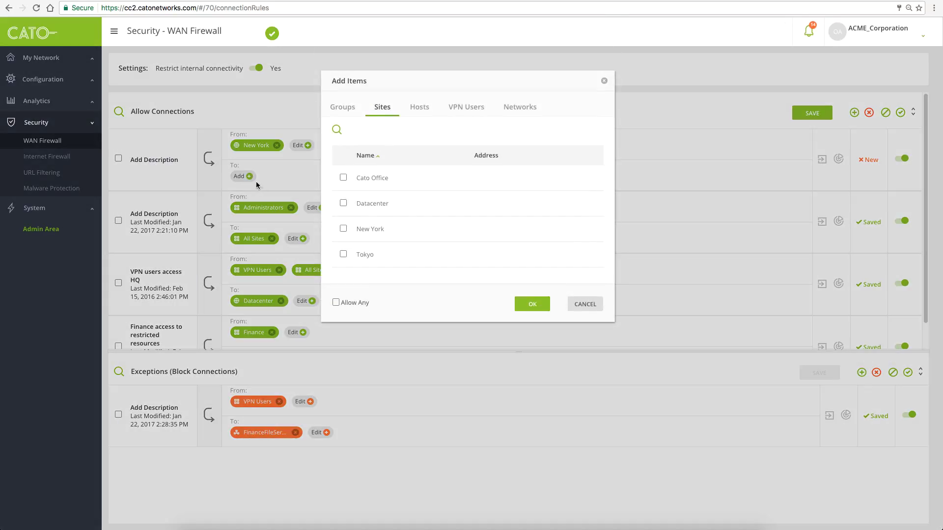
pyautogui.click(344, 254)
pyautogui.click(531, 306)
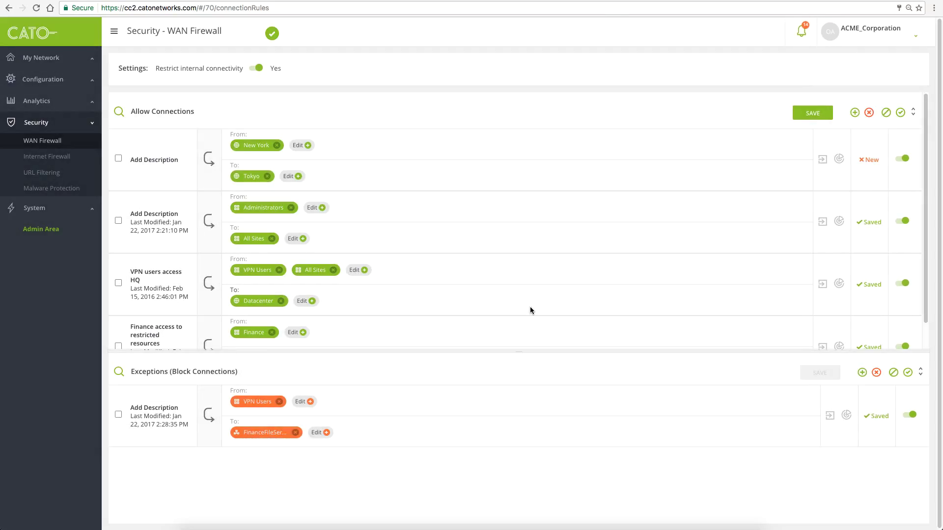
pyautogui.click(208, 159)
pyautogui.click(801, 117)
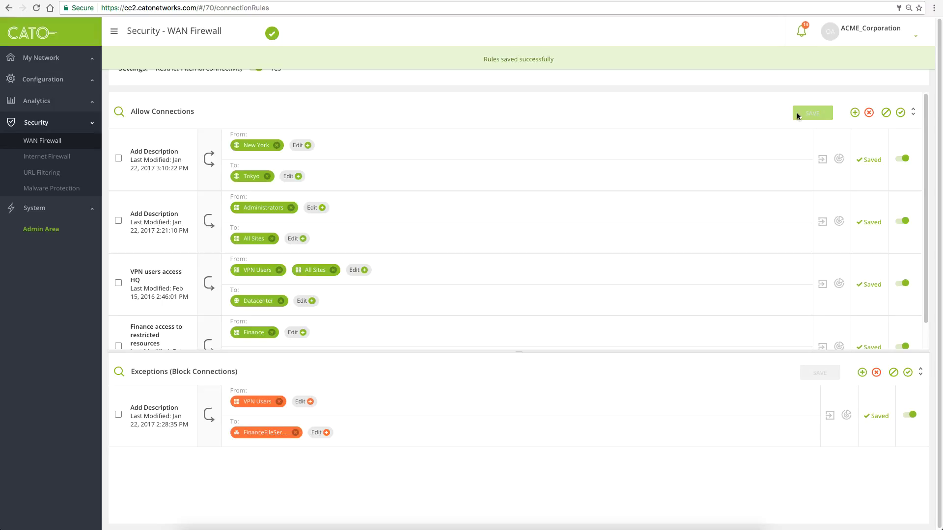
pyautogui.click(44, 157)
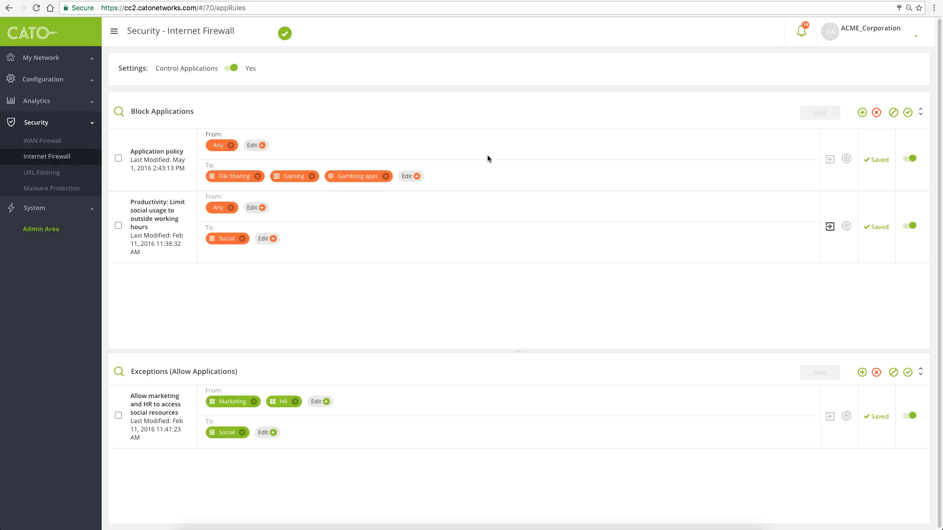
# Add a new Block Applications rule with All Sites as its source.
pyautogui.click(862, 113)
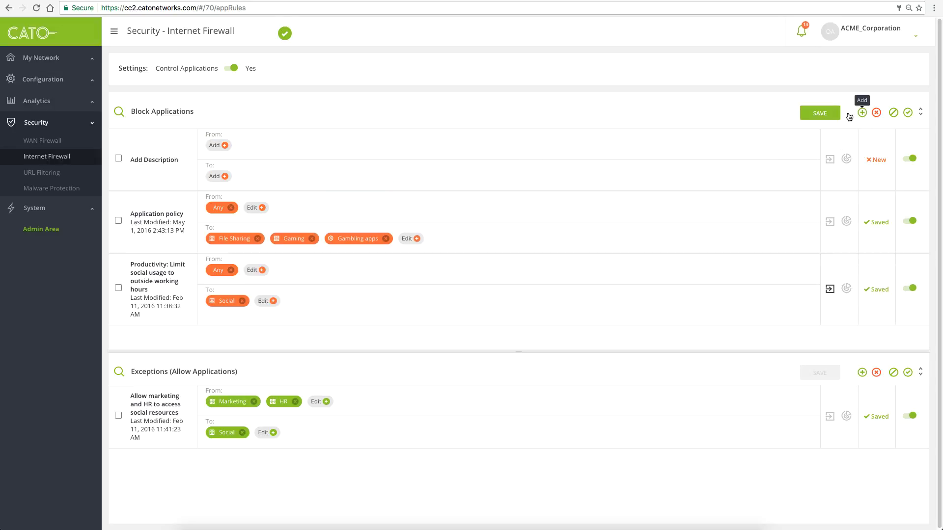
pyautogui.click(222, 149)
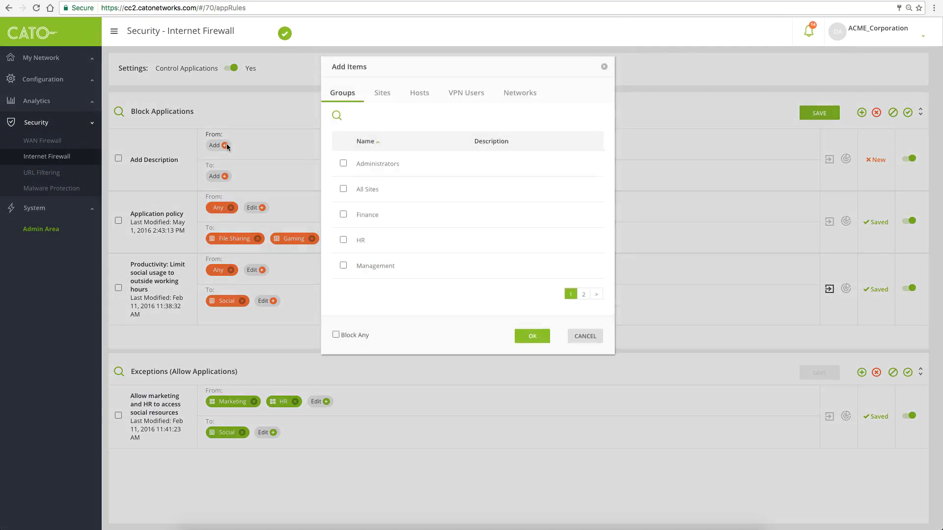
pyautogui.click(343, 204)
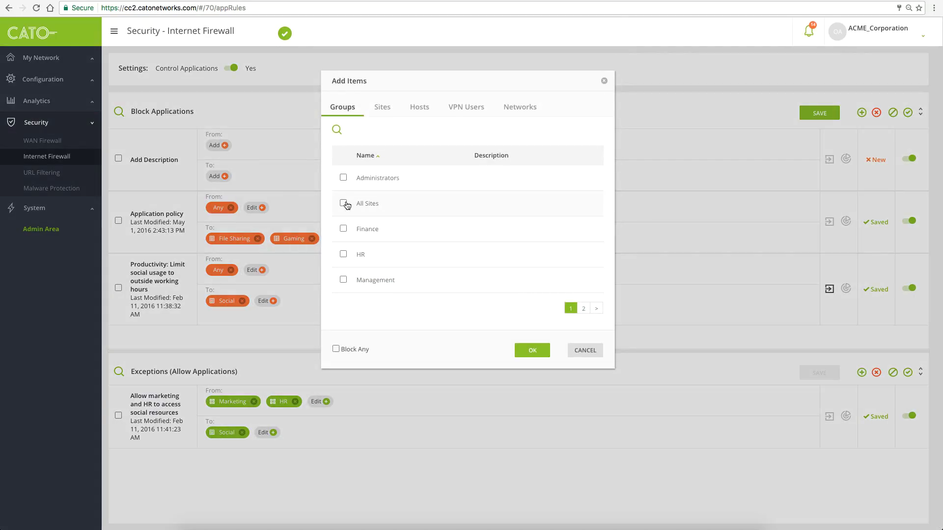
pyautogui.click(532, 350)
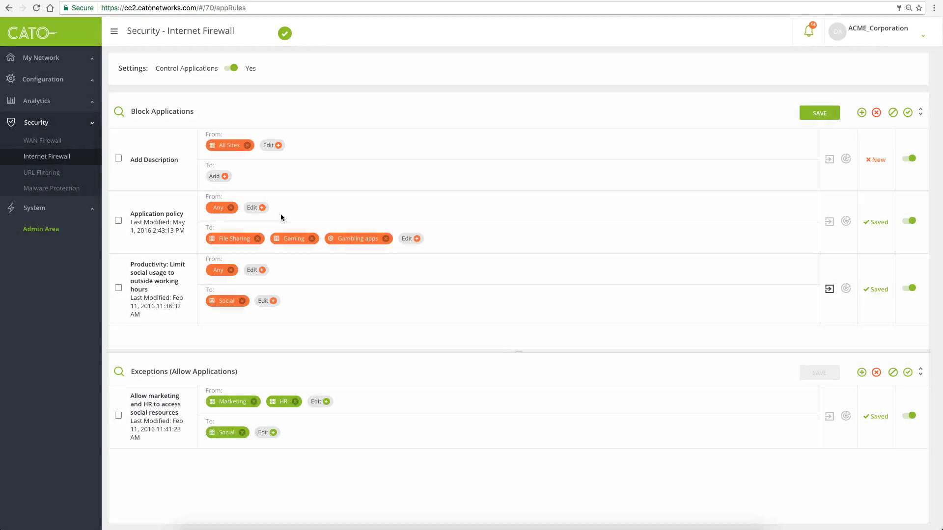
# Set the rule to block the BitTorrent service and save it.
pyautogui.click(225, 177)
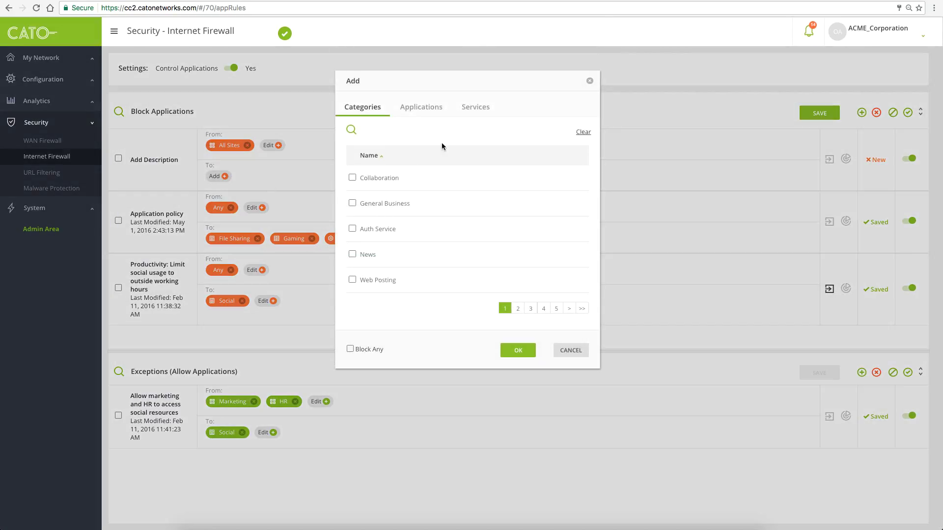
pyautogui.click(469, 108)
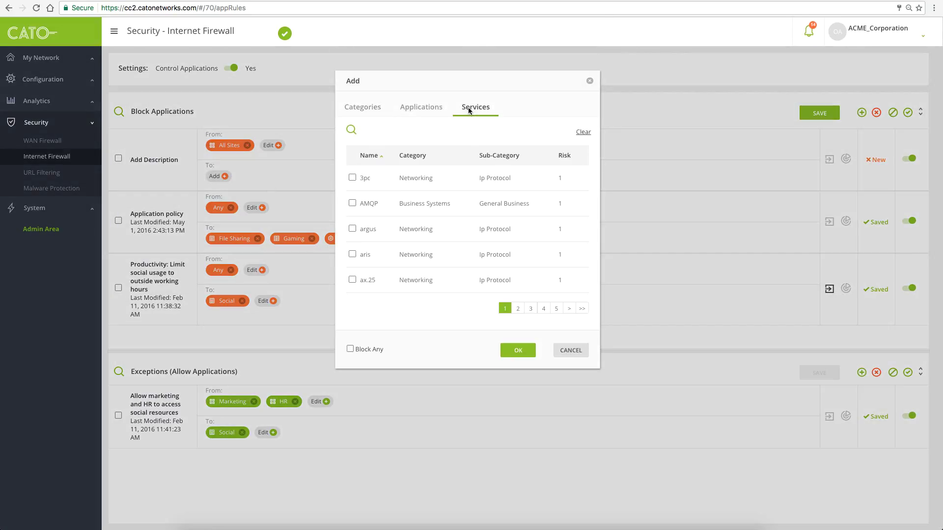
pyautogui.click(358, 132)
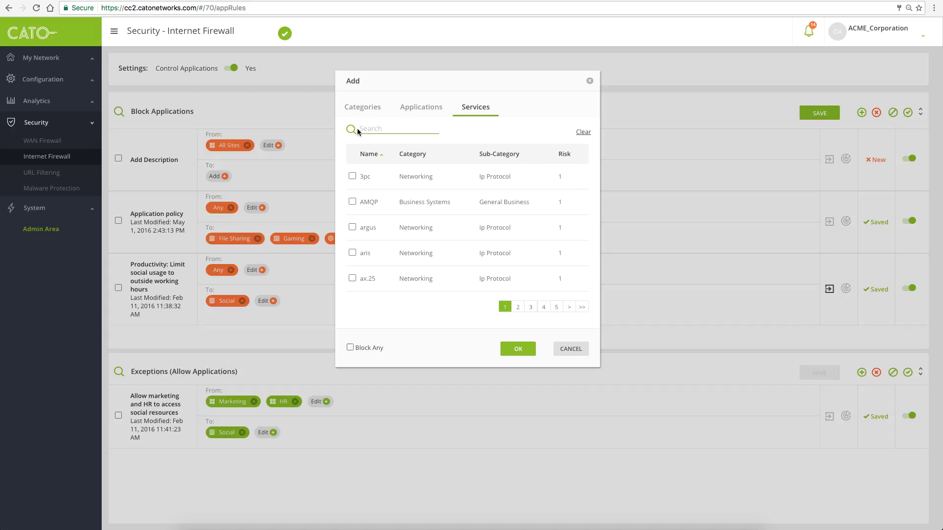
pyautogui.write('bit')
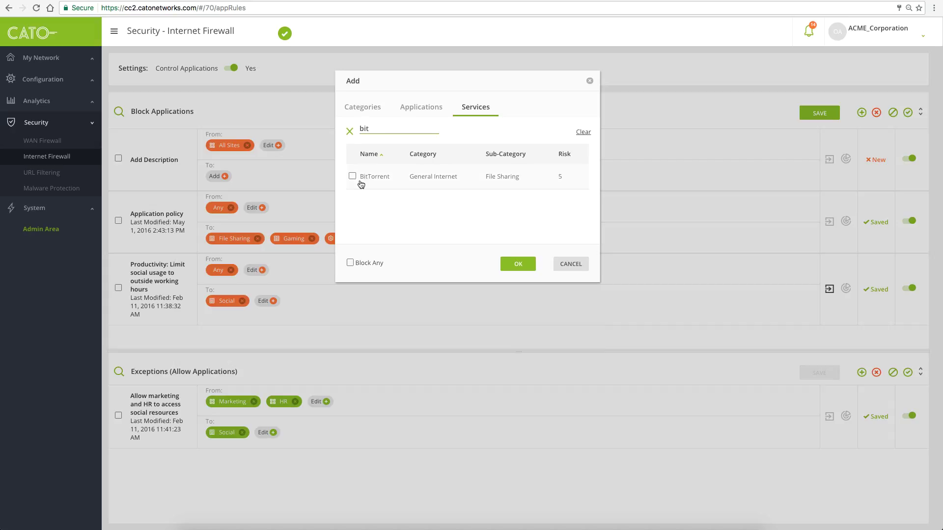
pyautogui.click(360, 181)
pyautogui.click(520, 265)
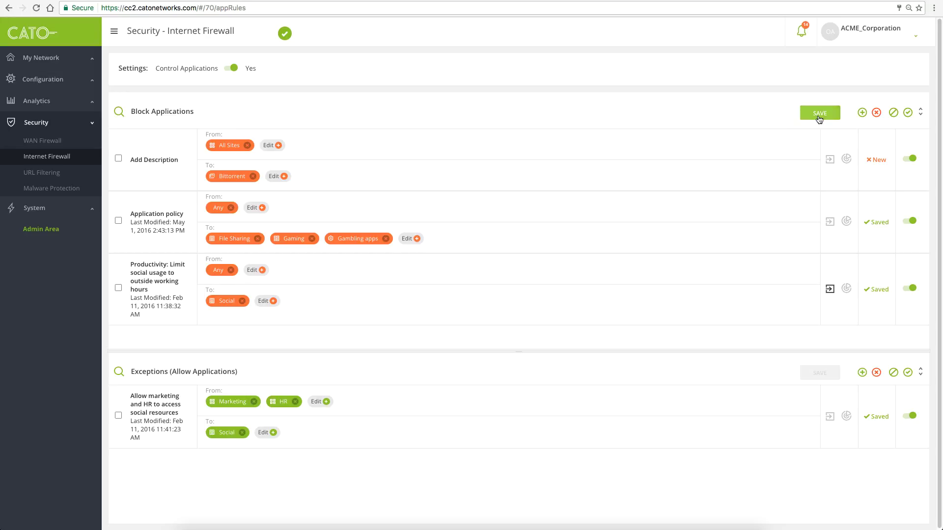
pyautogui.click(819, 114)
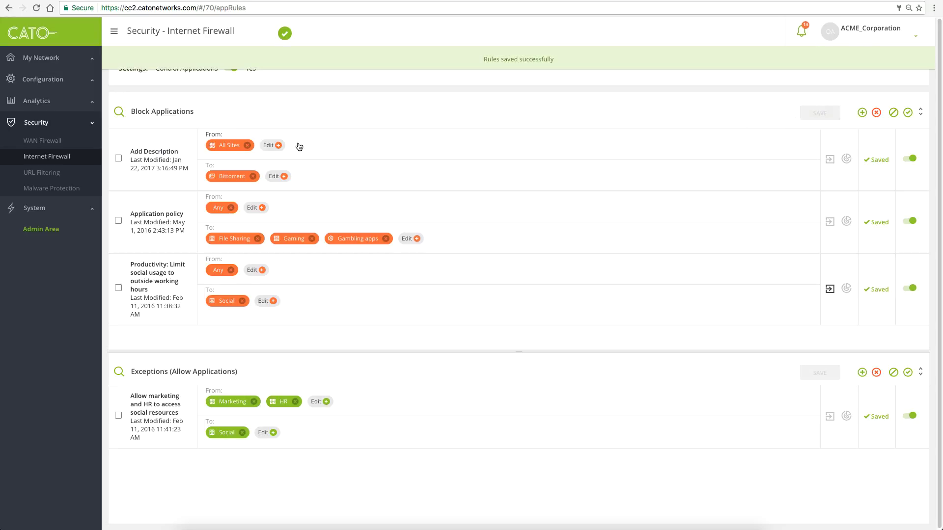
# Search the URL Filtering categories for 'malware' and open the Suspected malware analytics.
pyautogui.click(35, 173)
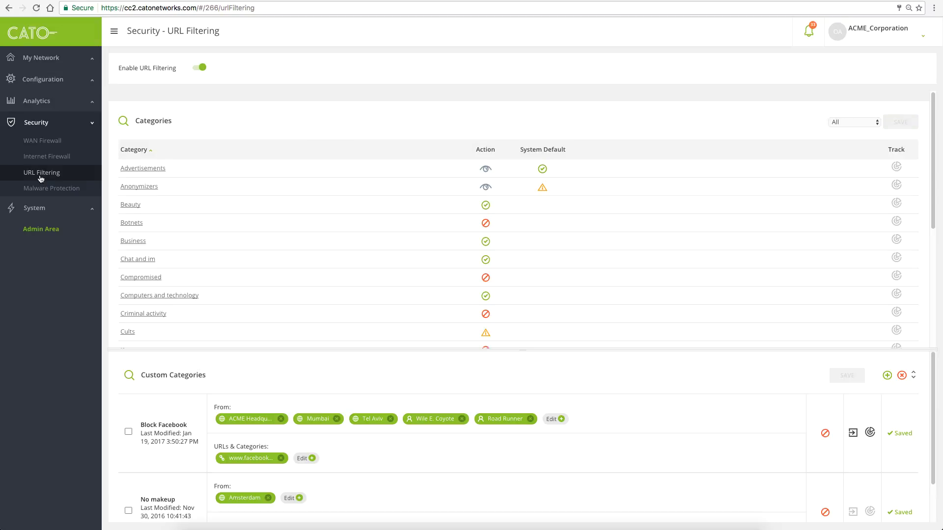
pyautogui.click(148, 119)
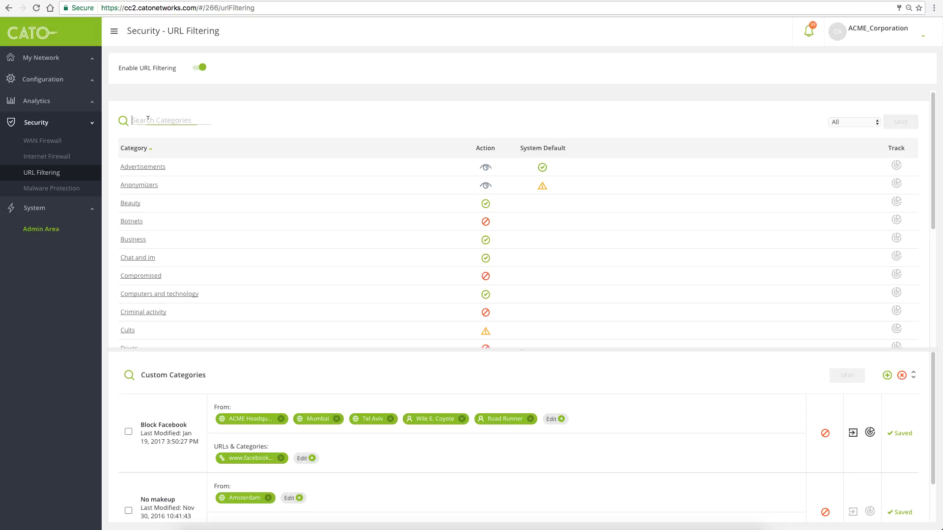
pyautogui.write('malware')
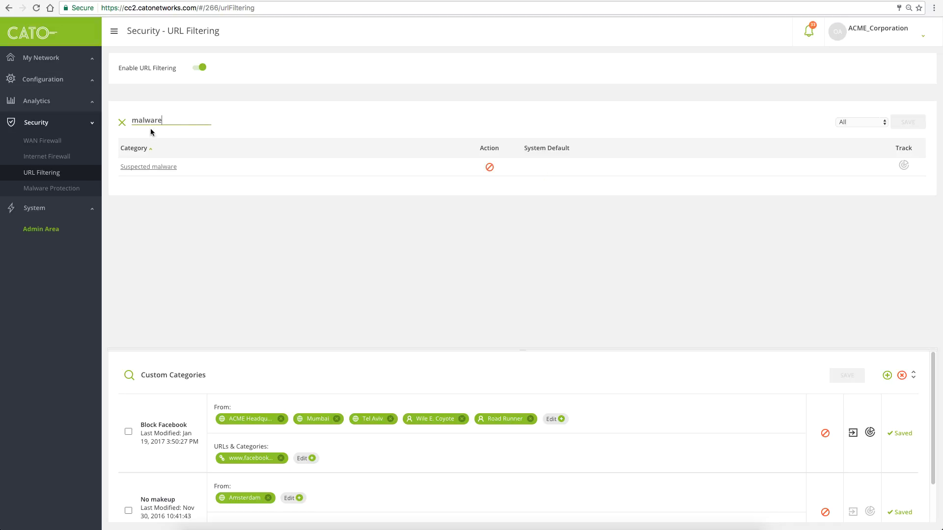
pyautogui.click(149, 166)
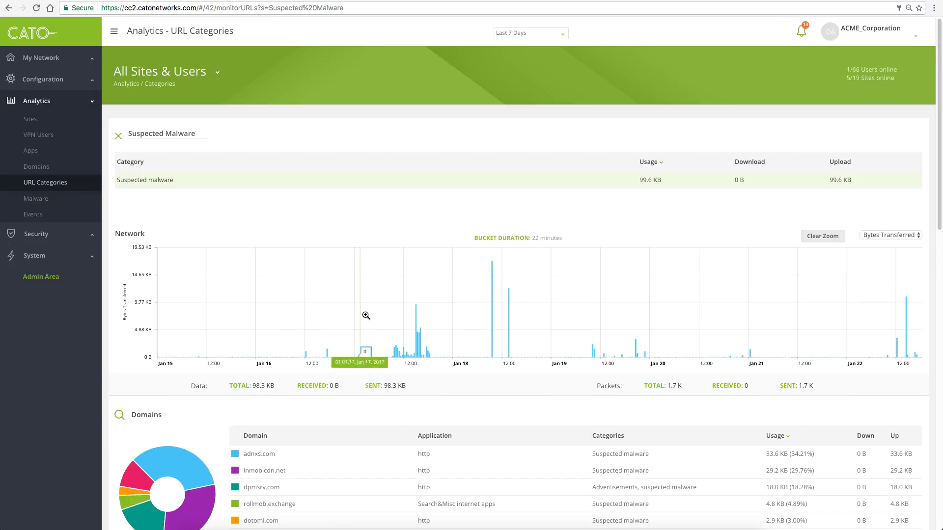
# Zoom the Suspected Malware Network chart to Jan 17–18, then open Security > Malware Protection.
pyautogui.moveTo(384, 321); pyautogui.dragTo(455, 336)
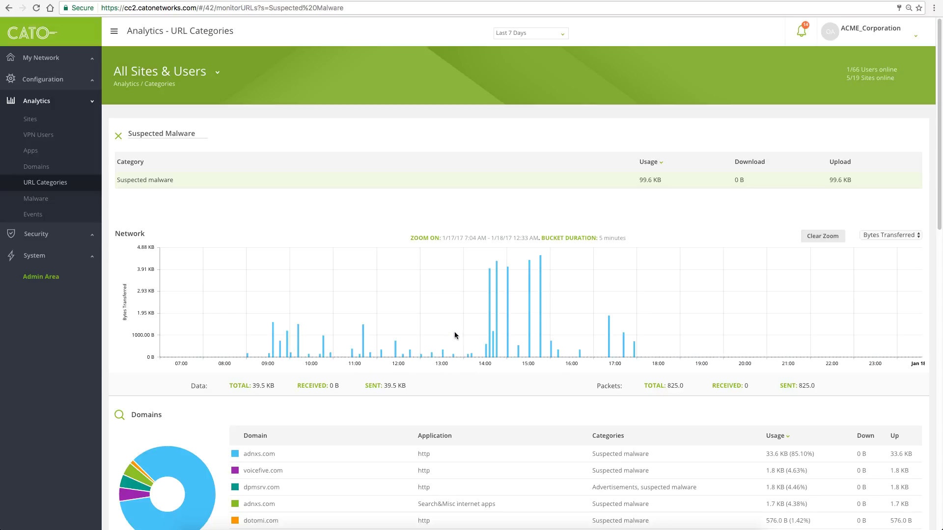
pyautogui.scroll(-5, 454, 335)
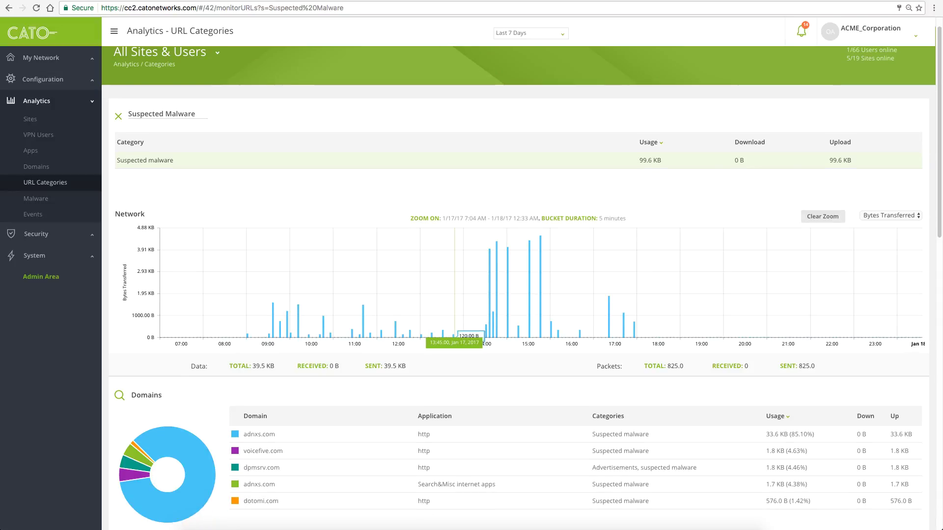
pyautogui.scroll(-2, 455, 335)
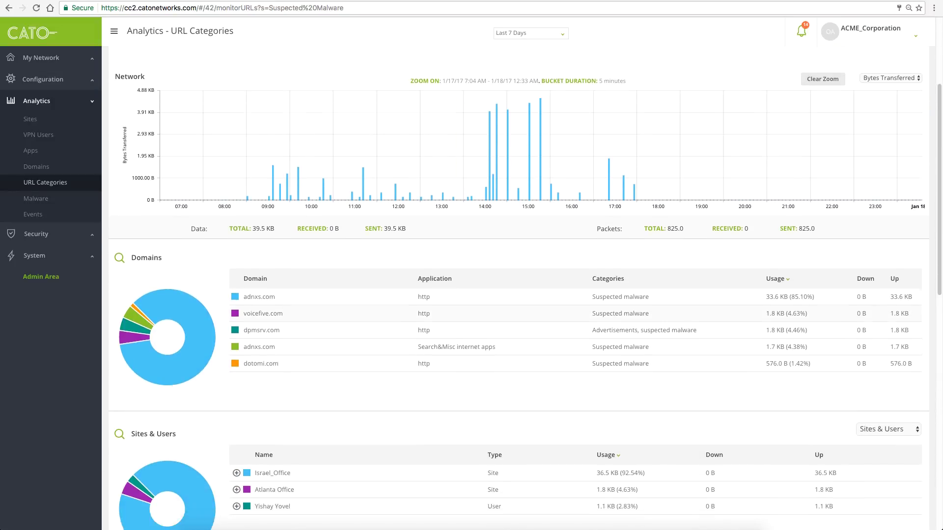
pyautogui.scroll(6, 455, 335)
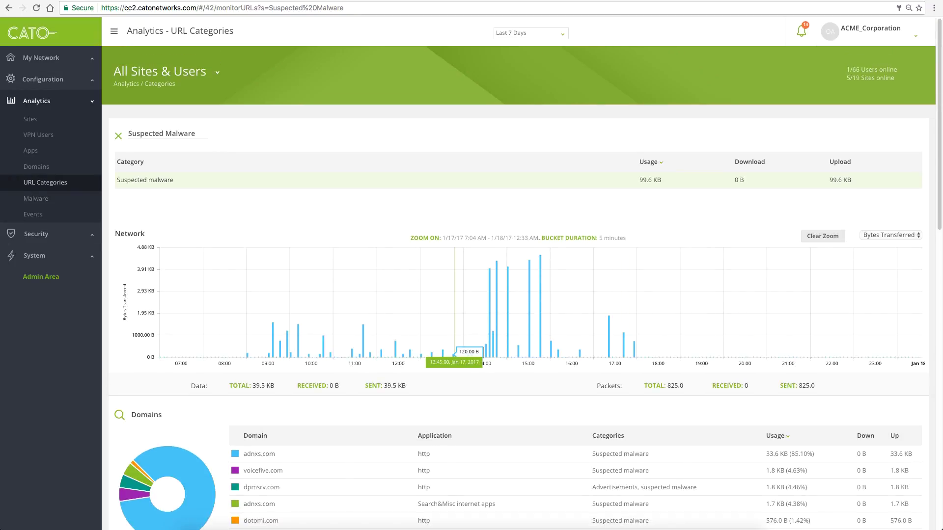
pyautogui.click(79, 235)
pyautogui.click(44, 189)
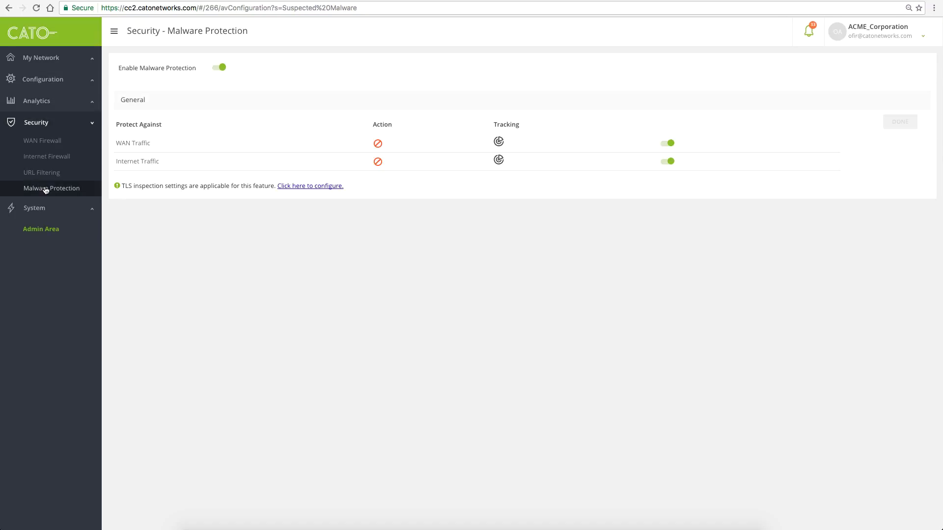
# Show the Allow, Block and Monitor action choices for malware in WAN traffic.
pyautogui.click(377, 145)
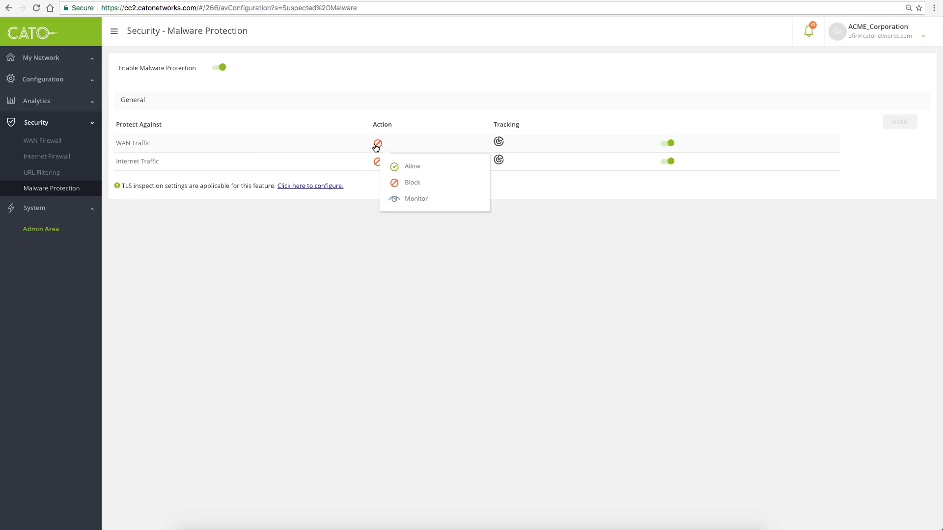